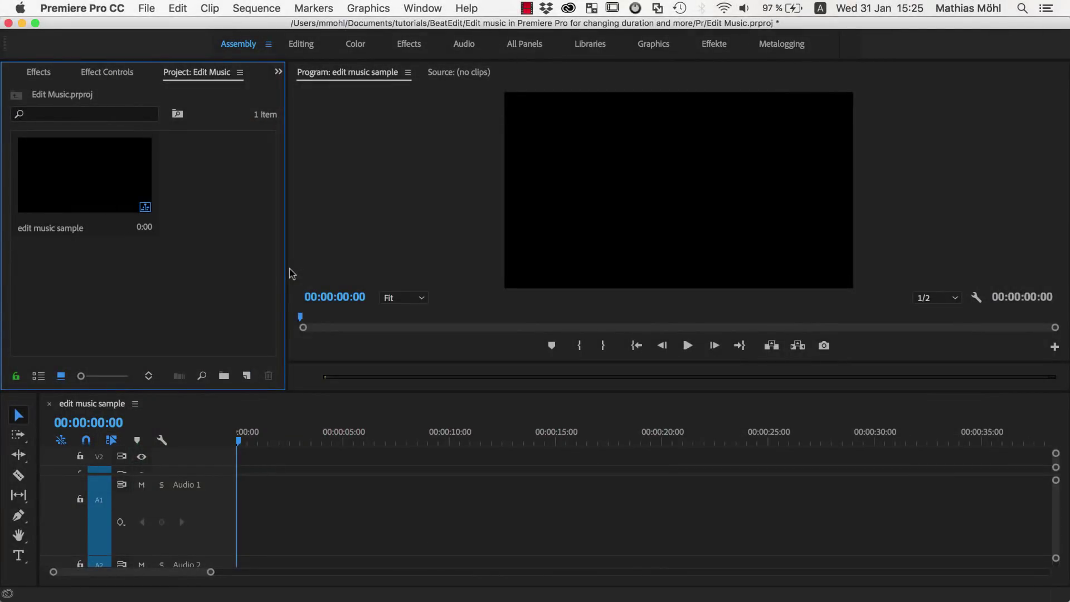
# - Open Beat Edit from Window > Extensions and load 190_short_summer-girl_0061.wav for beat analysis
pyautogui.click(423, 7)
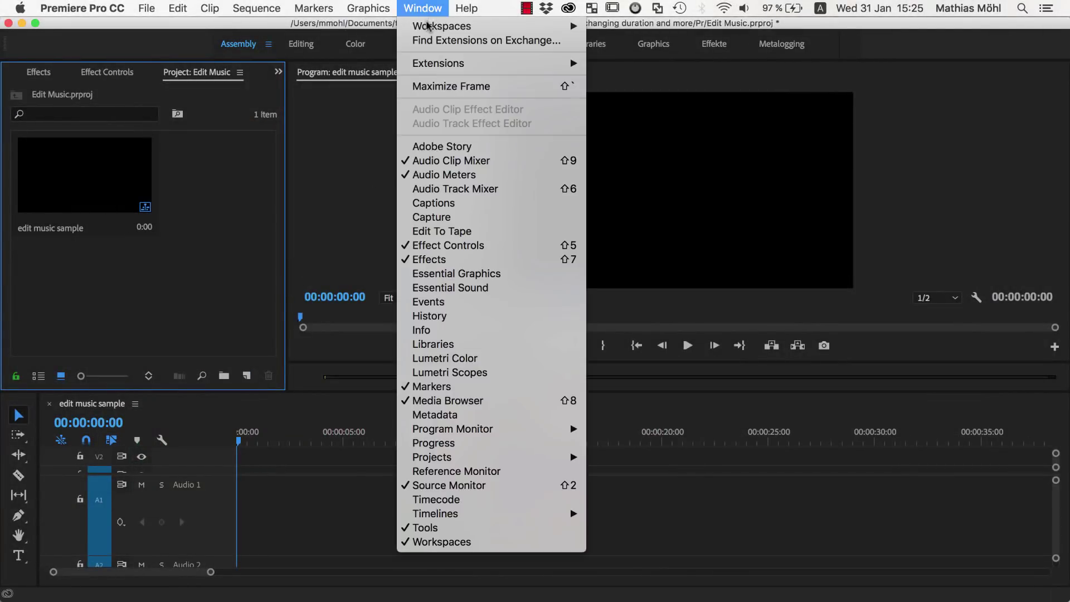
pyautogui.moveTo(446, 64)
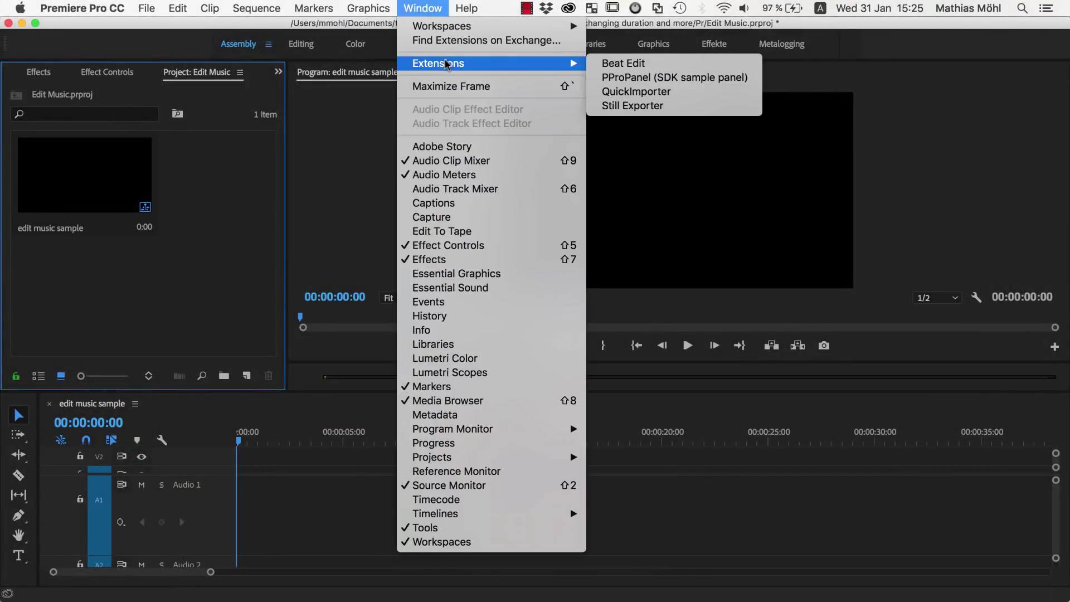
pyautogui.click(620, 67)
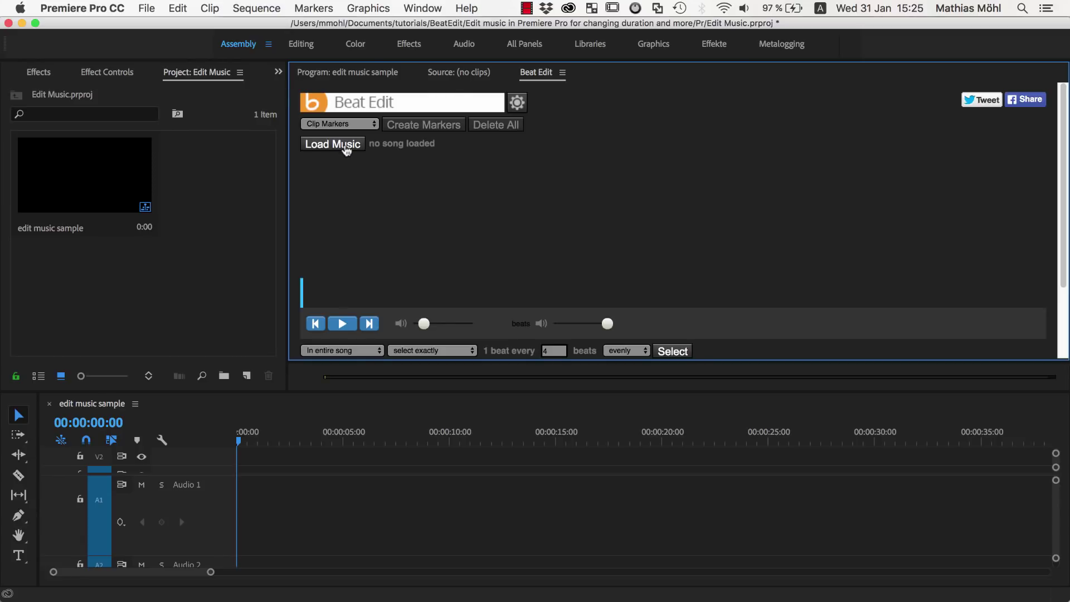
pyautogui.click(346, 146)
pyautogui.click(471, 148)
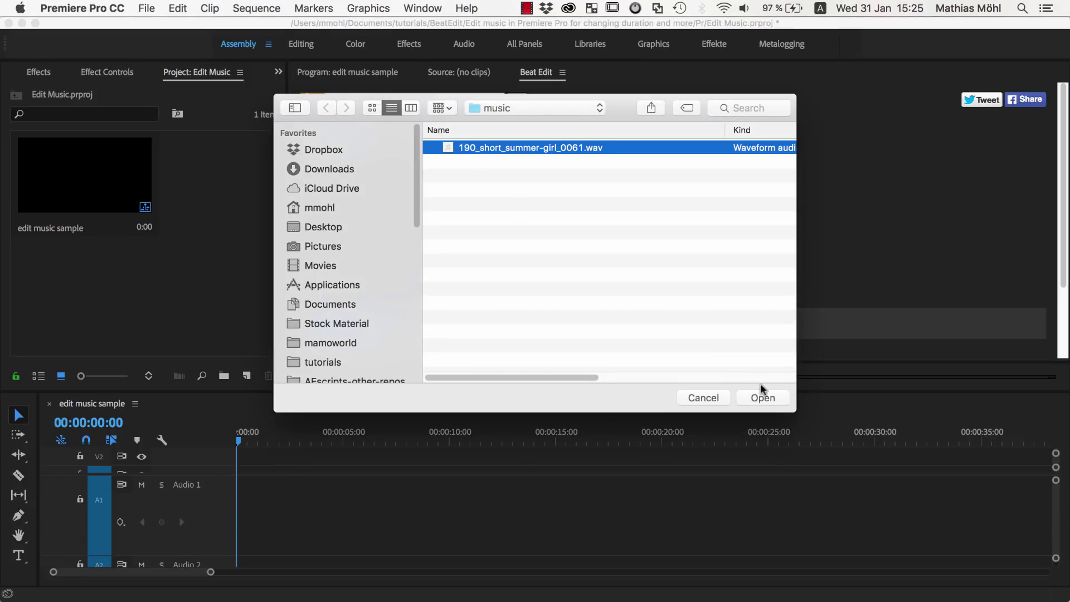
pyautogui.click(762, 397)
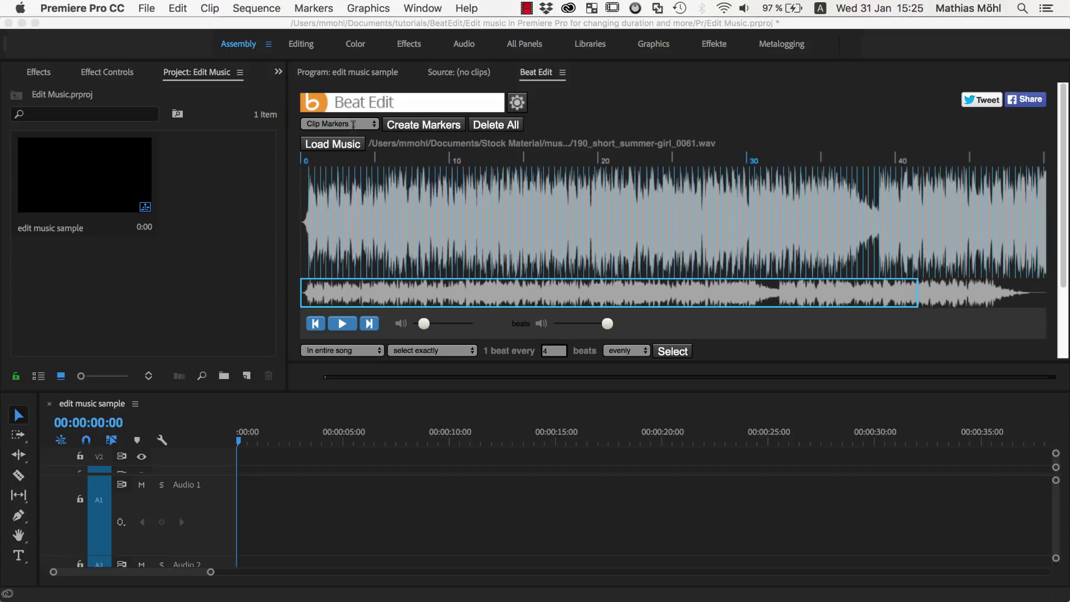
# - Create beat markers, put 190_short_summer-girl_0061.wav on Audio 1, and start playback
pyautogui.click(424, 124)
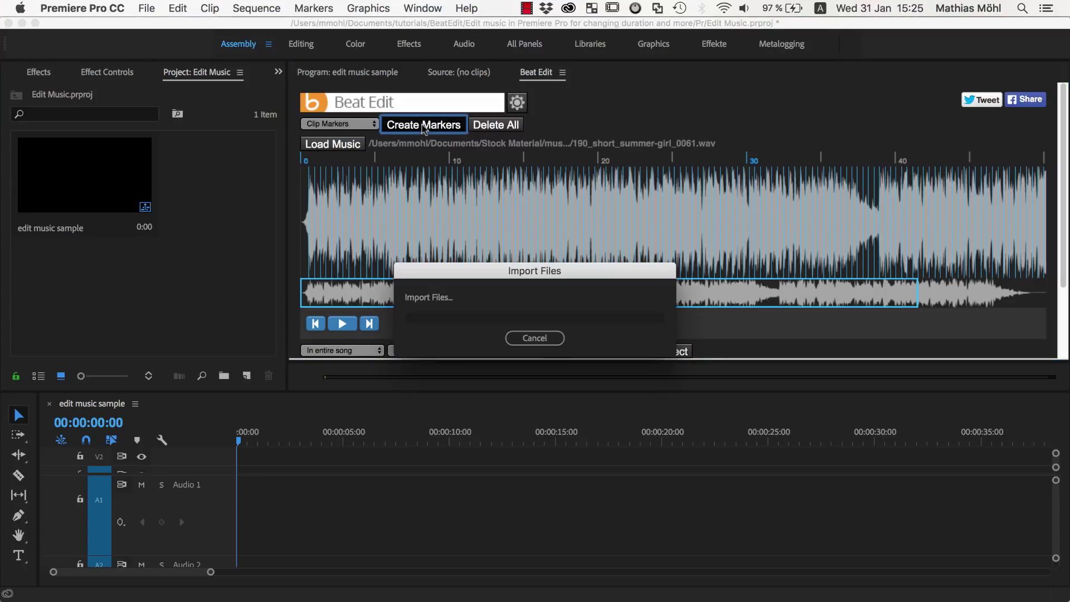
pyautogui.moveTo(190, 200); pyautogui.dragTo(241, 519)
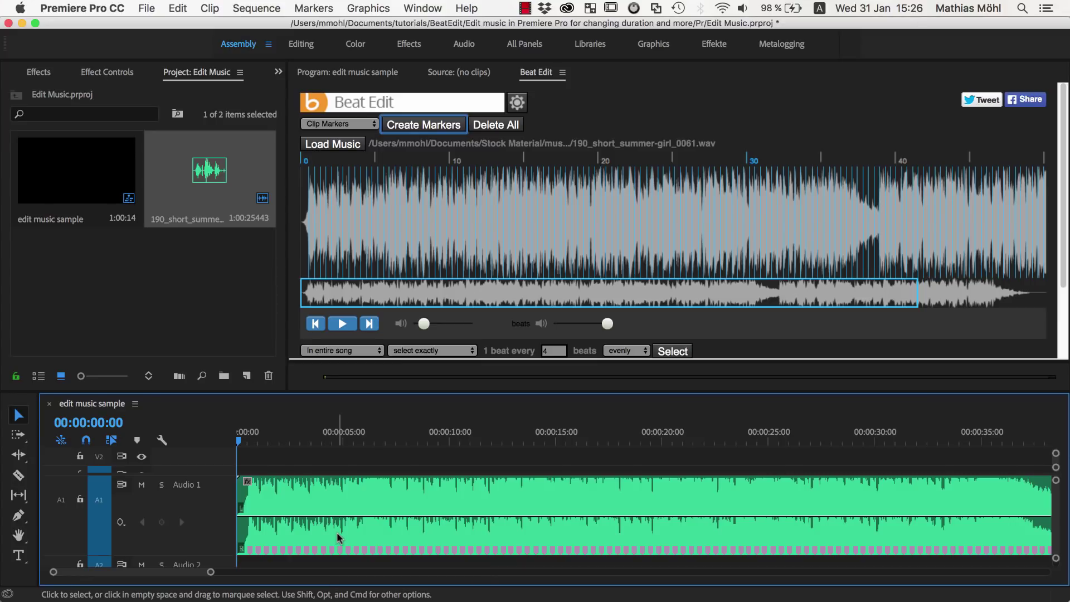
pyautogui.press('space')
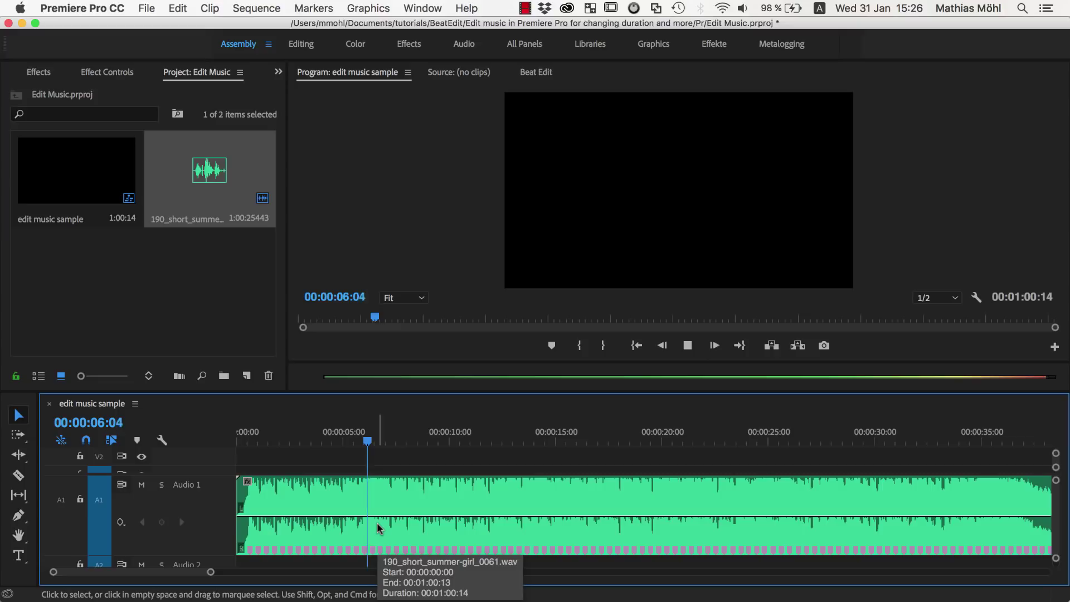
# - Stop playback, scrub around 6 seconds, zoom in, and set the playhead to 00:00:06:18
pyautogui.press('space')
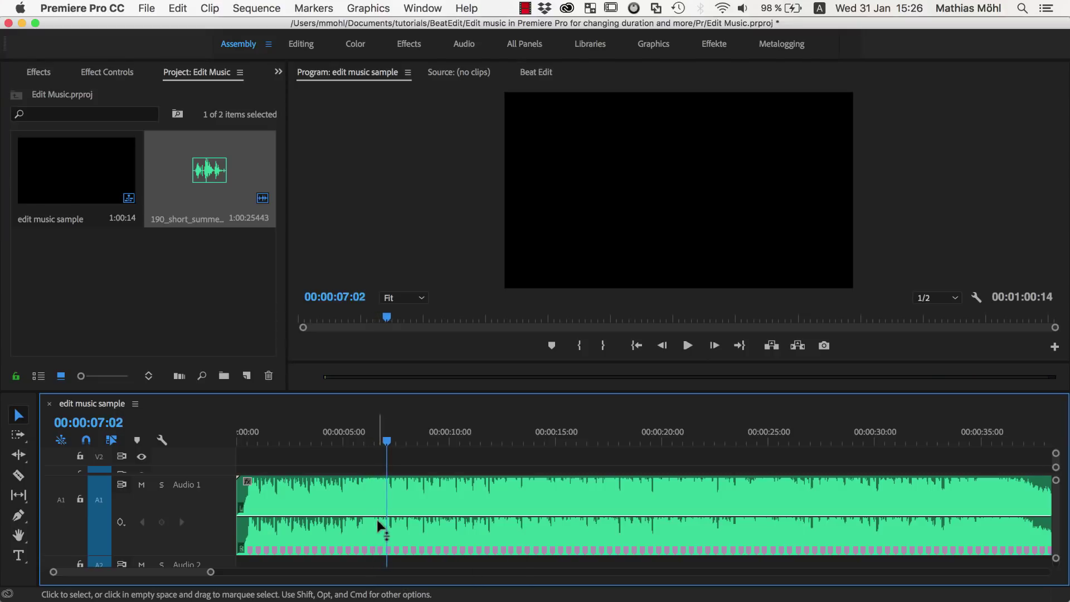
pyautogui.moveTo(388, 442); pyautogui.dragTo(365, 445)
pyautogui.press('space')
pyautogui.press('space')
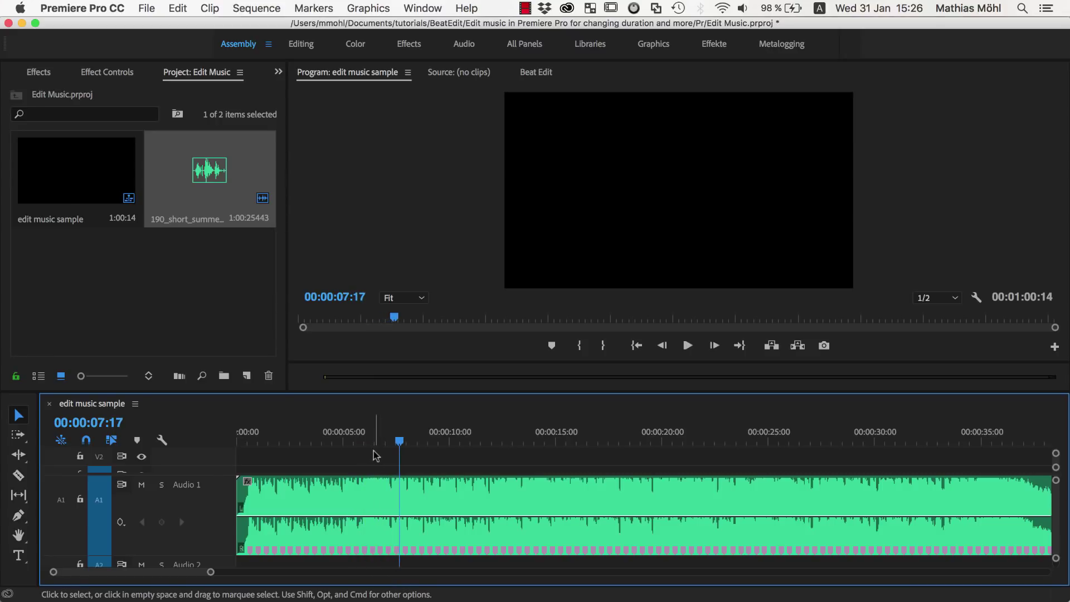
pyautogui.moveTo(398, 446)
pyautogui.mouseDown()
pyautogui.moveTo(371, 446)
pyautogui.moveTo(380, 446)
pyautogui.mouseUp()
pyautogui.click(382, 550)
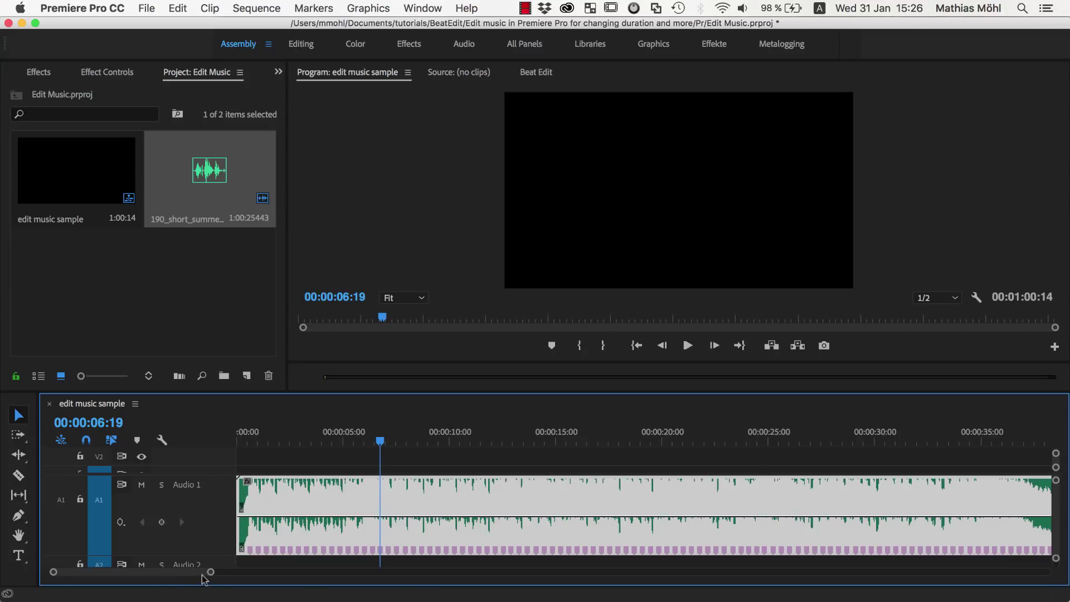
pyautogui.moveTo(211, 572); pyautogui.dragTo(136, 572)
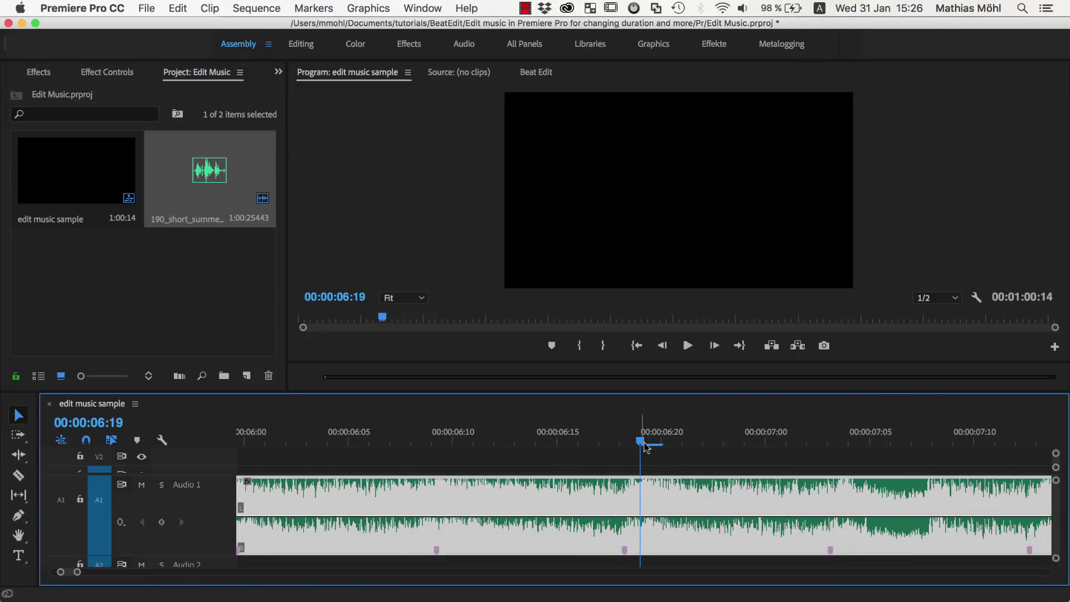
pyautogui.click(620, 444)
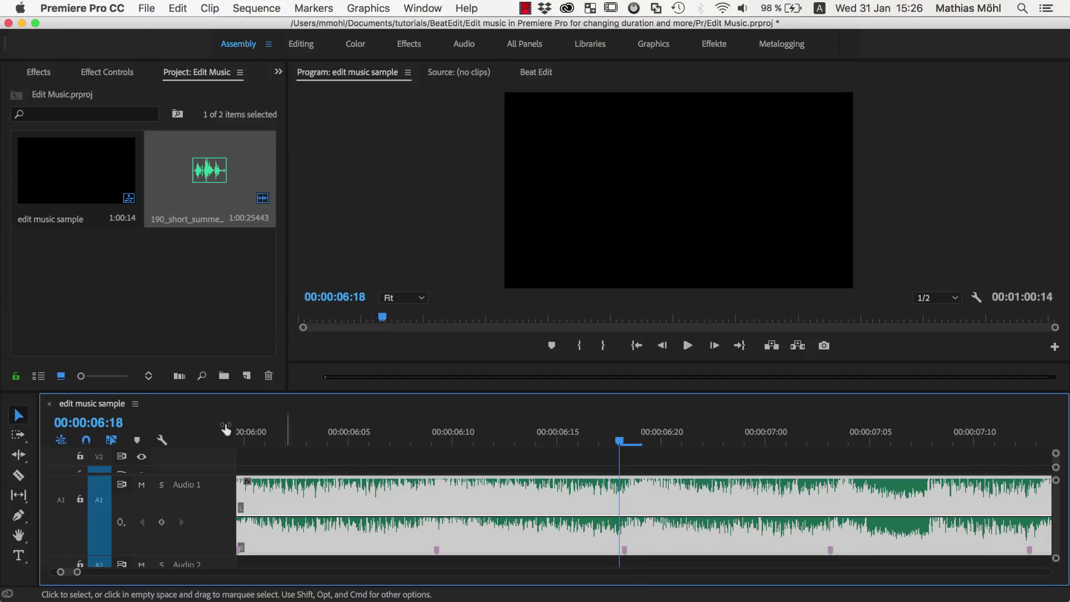
# - Turn on Show Audio Time Units and snap the playhead to the 00:00:06:32104 beat marker
pyautogui.click(135, 404)
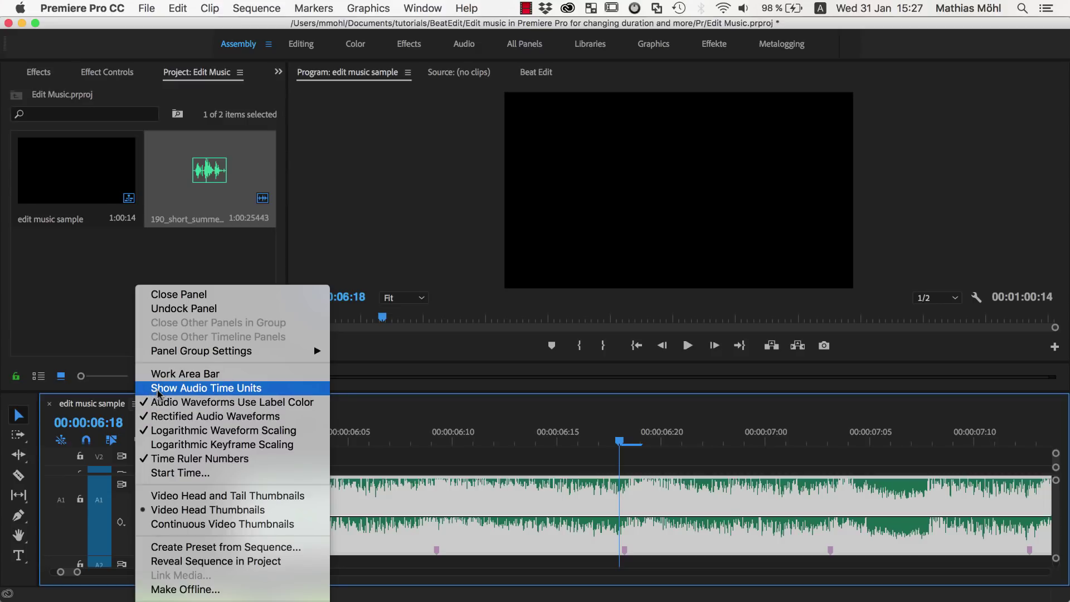
pyautogui.click(165, 393)
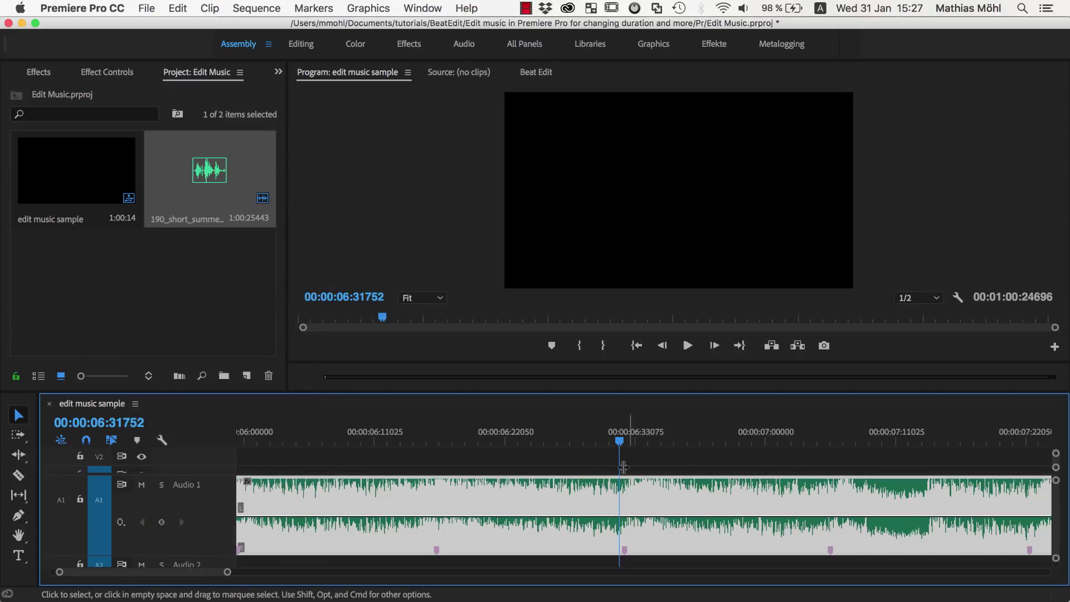
pyautogui.moveTo(620, 441); pyautogui.dragTo(627, 442)
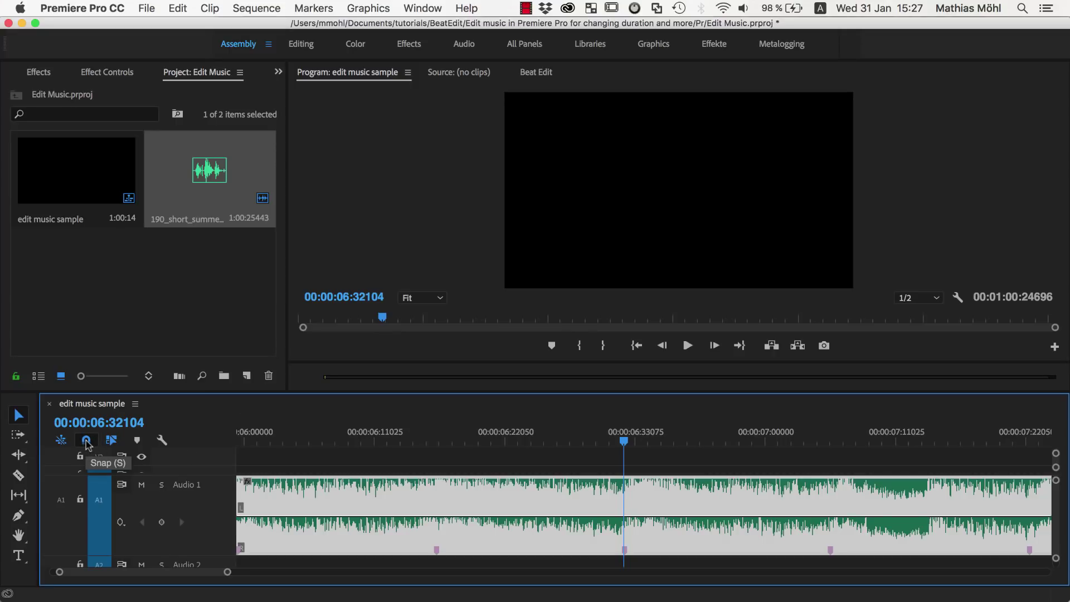
pyautogui.moveTo(625, 443)
pyautogui.mouseDown()
pyautogui.moveTo(596, 453)
pyautogui.moveTo(641, 453)
pyautogui.moveTo(631, 455)
pyautogui.mouseUp()
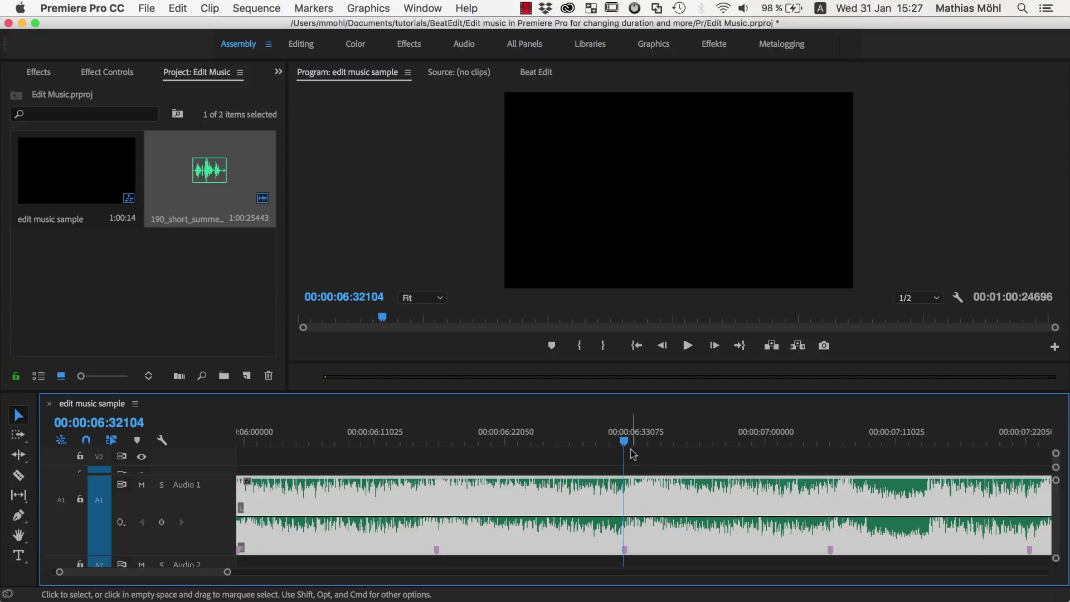
# - Split the music clip at 00:00:06:32104, zoom out, and play from the cut
pyautogui.press('super+k')
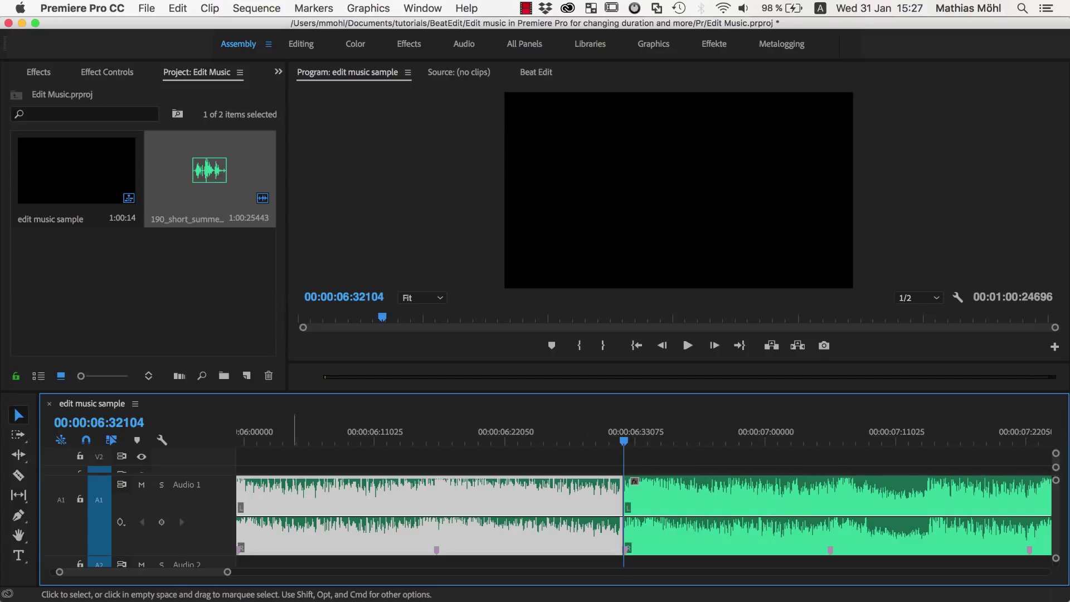
pyautogui.moveTo(226, 572); pyautogui.dragTo(354, 574)
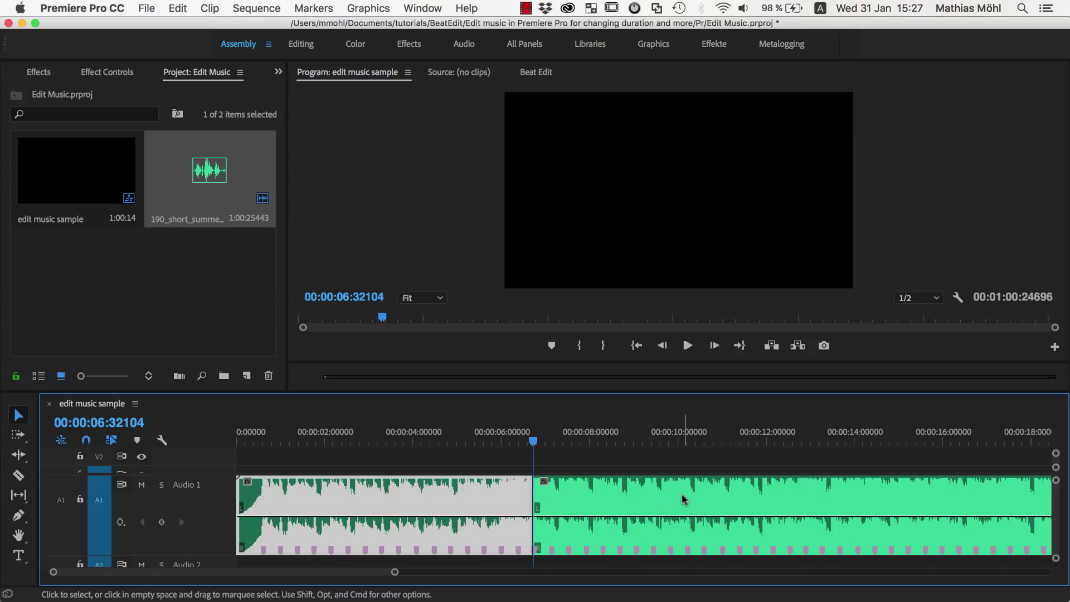
pyautogui.press('space')
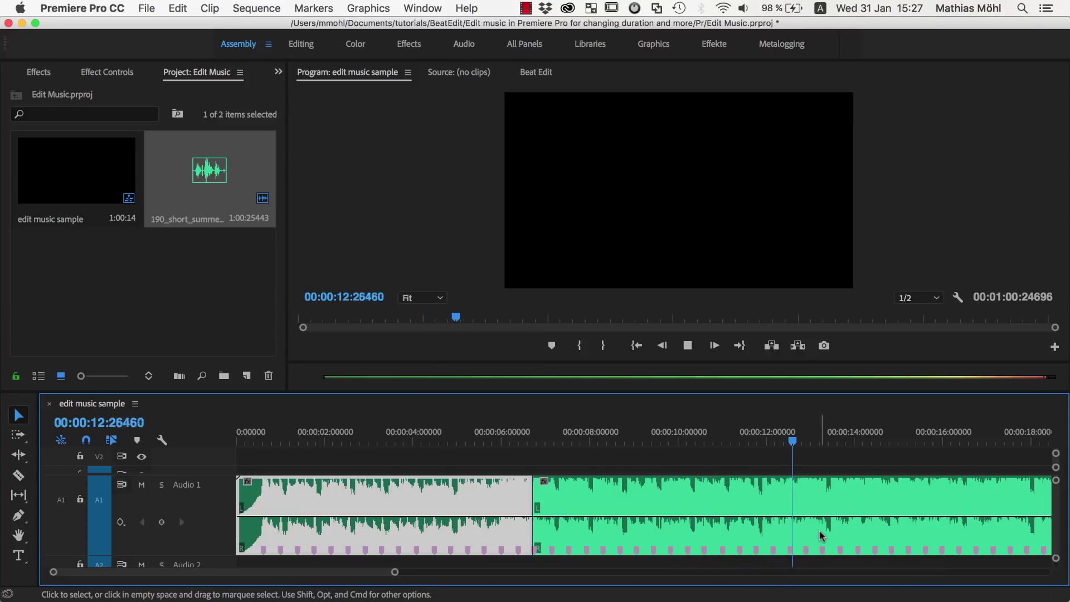
# - Cut the clip again at 00:00:12:38865 and replay across the new cut
pyautogui.press('space')
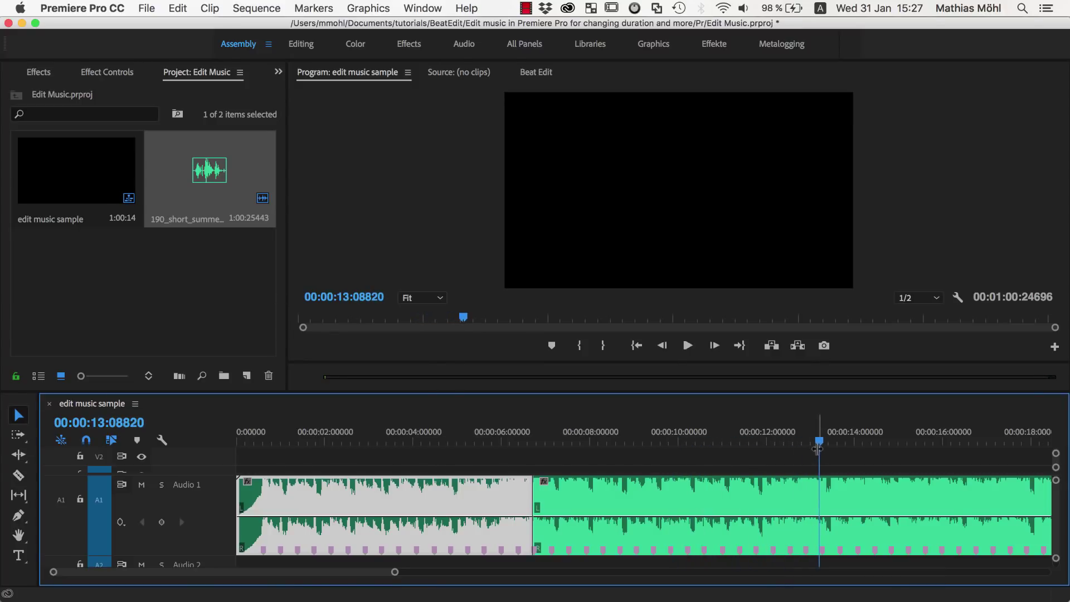
pyautogui.moveTo(817, 449); pyautogui.dragTo(805, 448)
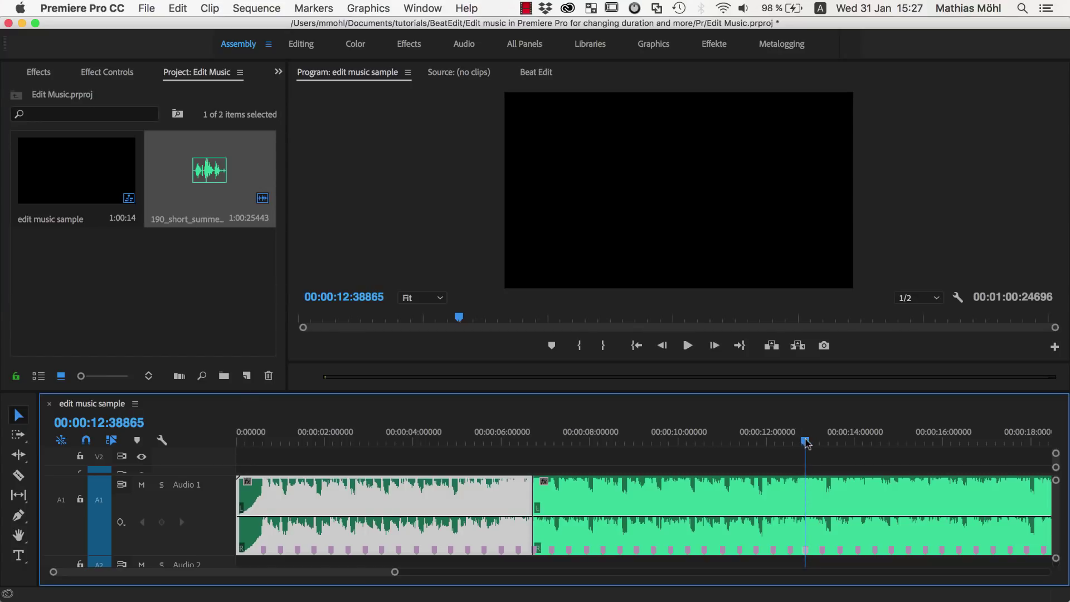
pyautogui.press('super+k')
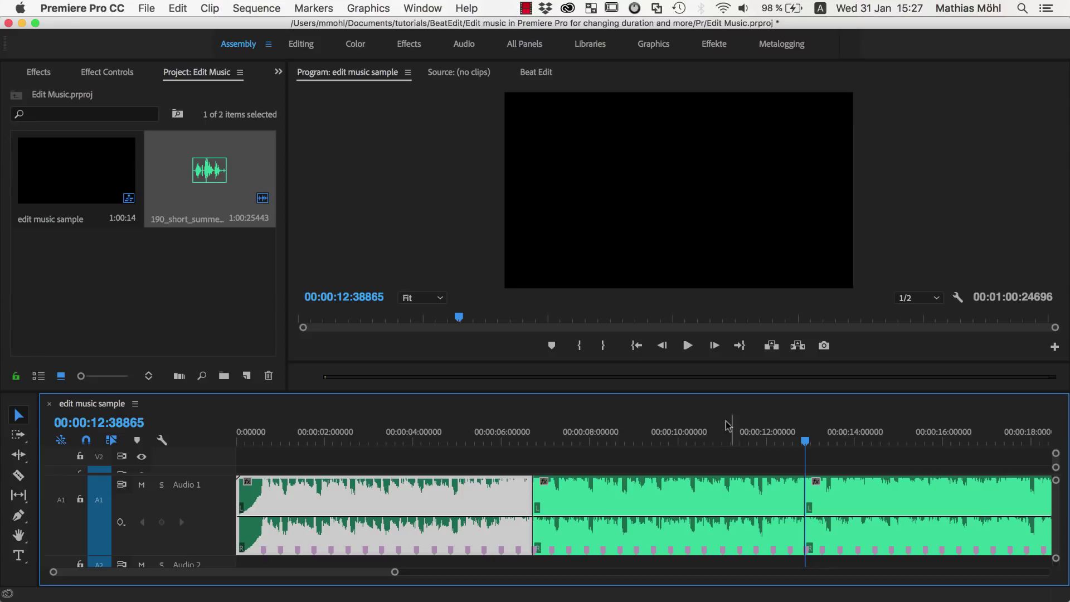
pyautogui.click(771, 444)
pyautogui.press('space')
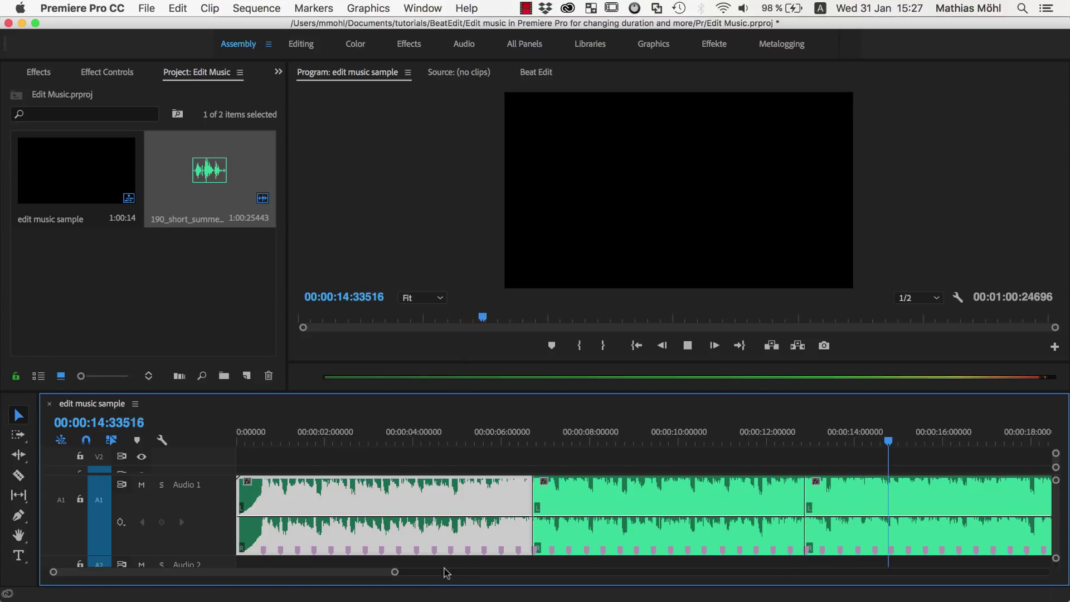
pyautogui.press('space')
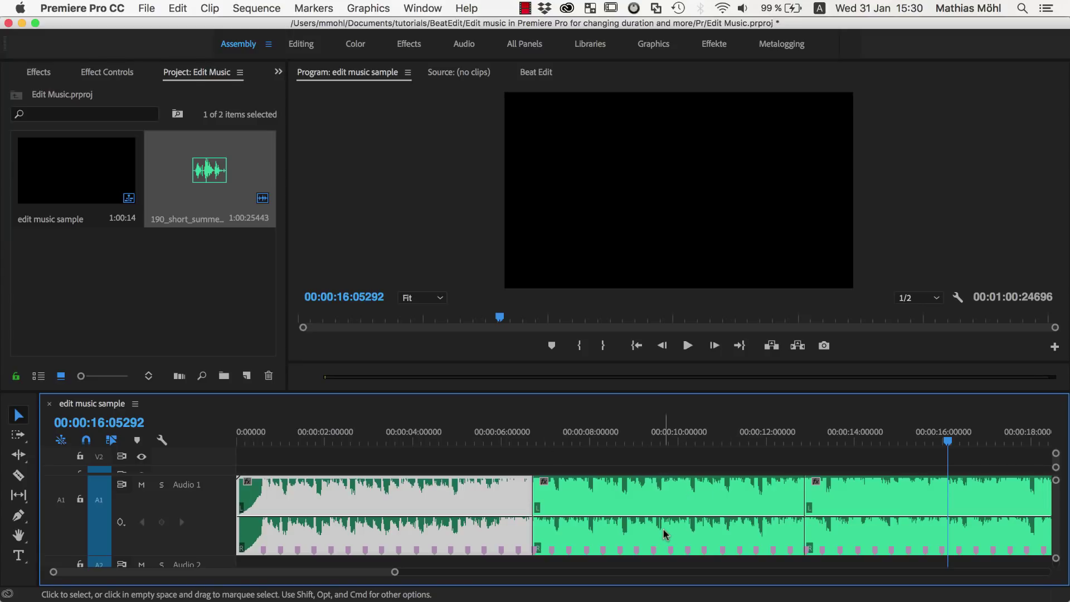
# - Play back across the first and second cuts to review the sections
pyautogui.click(526, 444)
pyautogui.press('space')
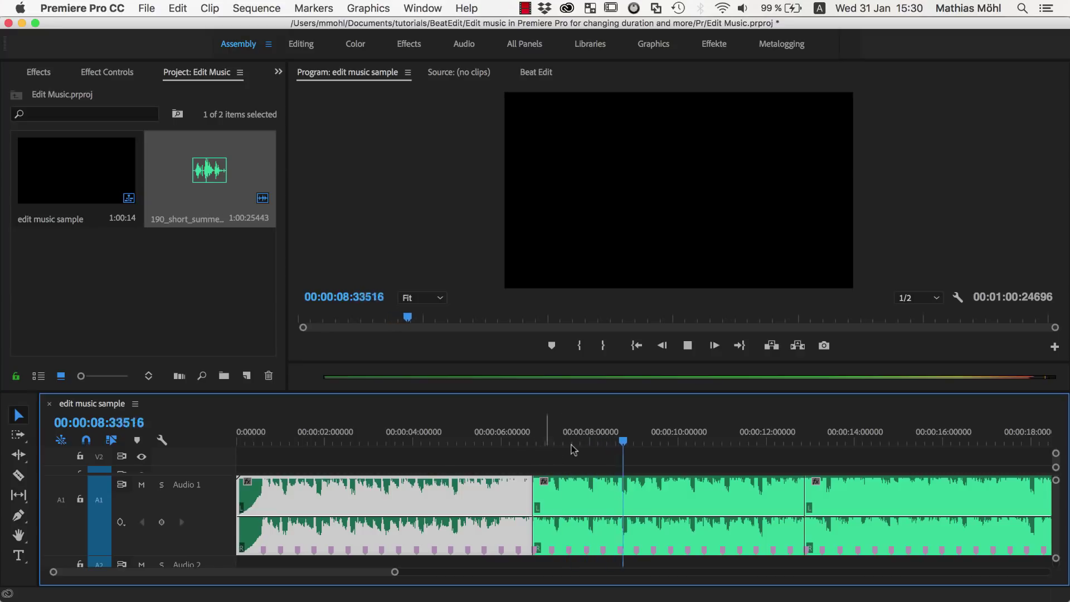
pyautogui.press('space')
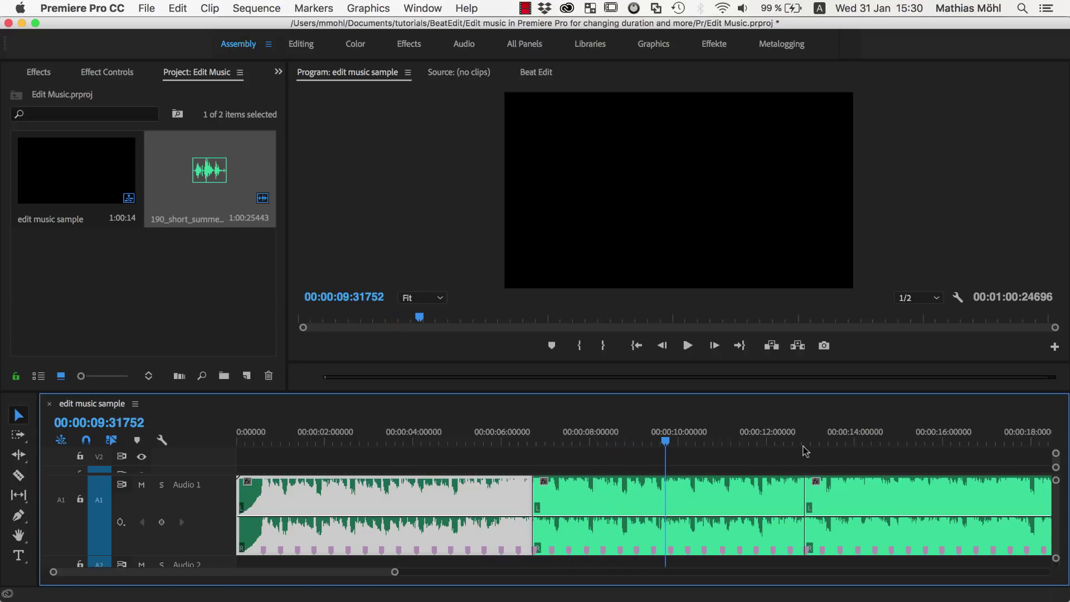
pyautogui.click(806, 446)
pyautogui.press('space')
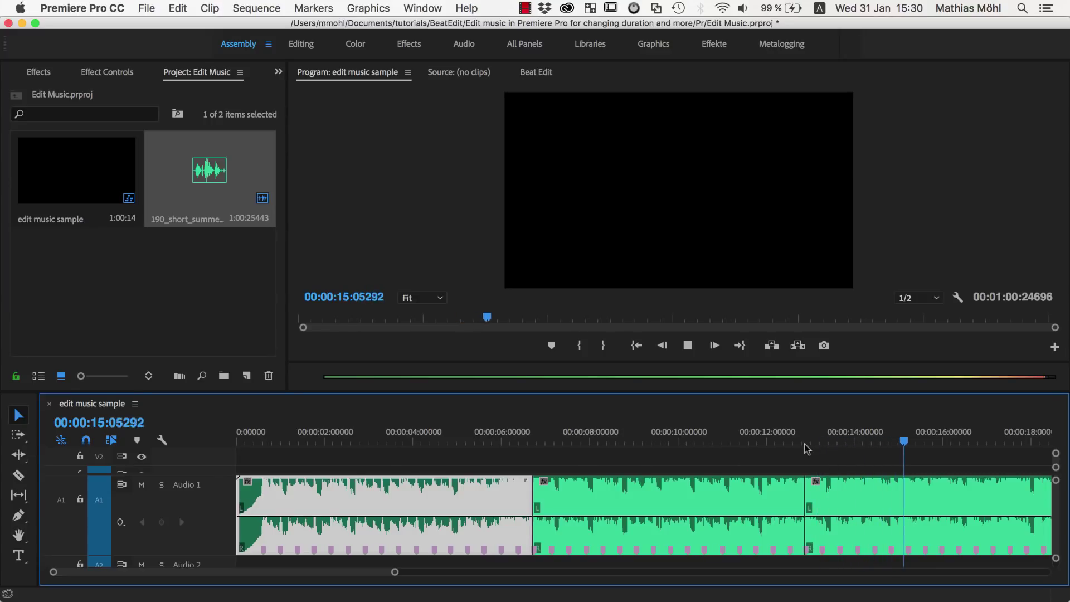
pyautogui.press('space')
# - Delete the middle music section and slide the last section against the first
pyautogui.click(763, 493)
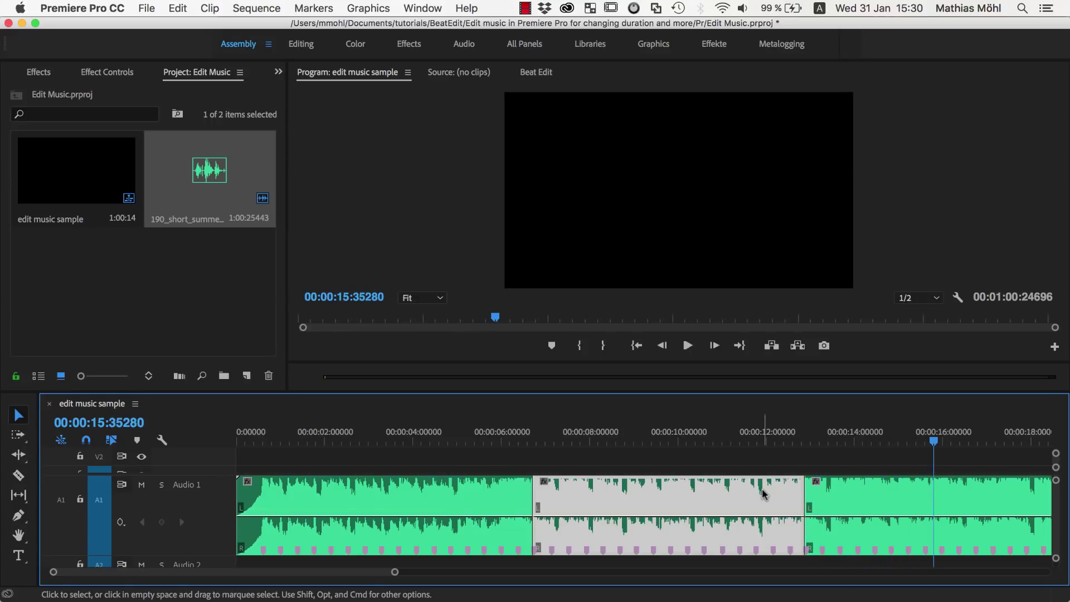
pyautogui.press('Delete')
pyautogui.moveTo(853, 498); pyautogui.dragTo(594, 495)
# - Play across the new join near 6.3 s, then play the shortened music from near the start
pyautogui.click(483, 442)
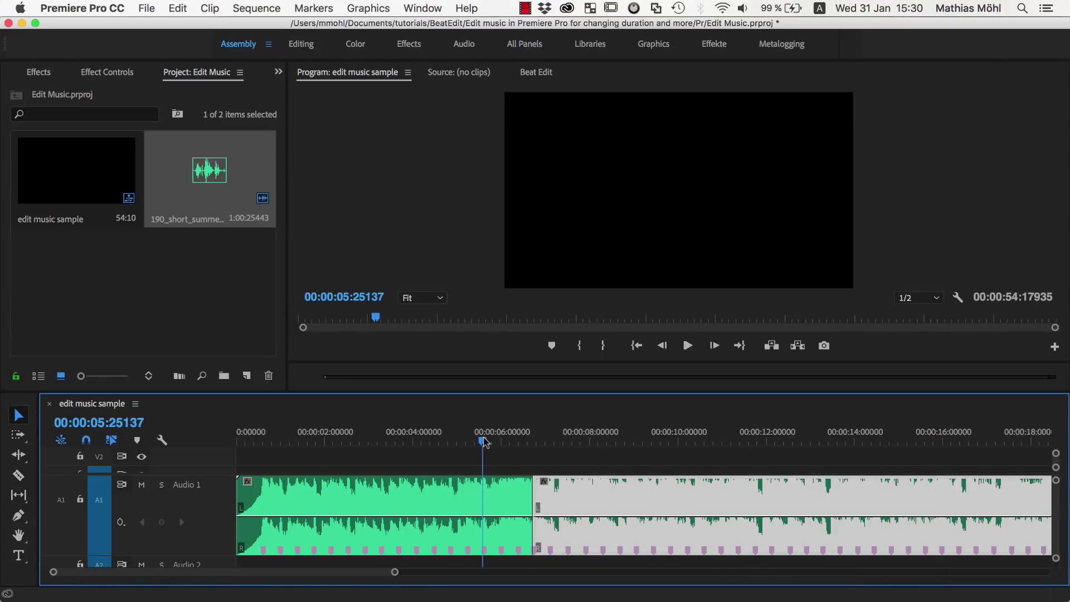
pyautogui.moveTo(484, 442); pyautogui.dragTo(463, 446)
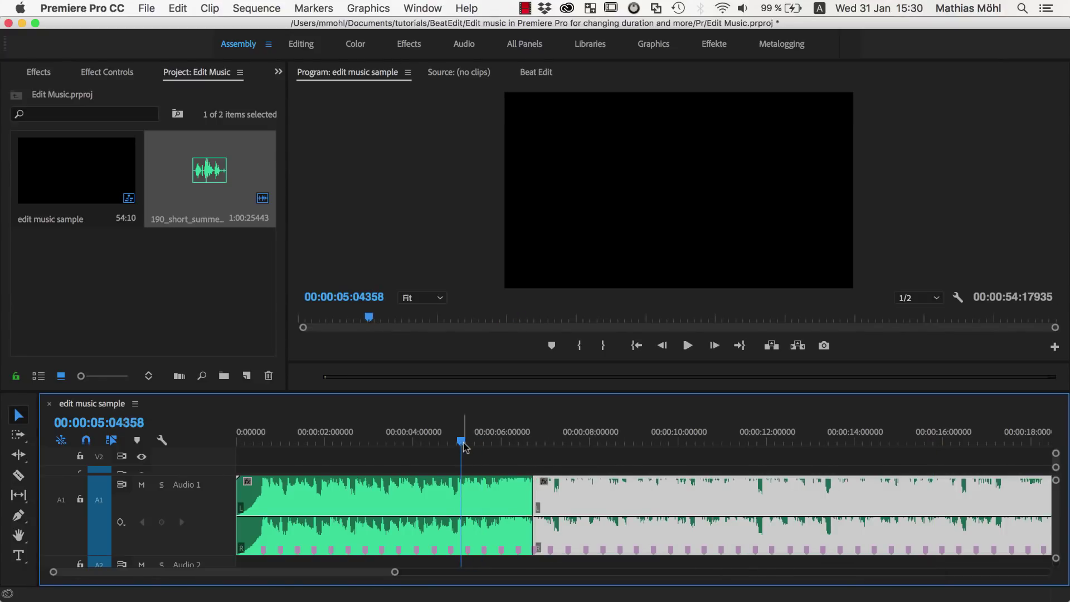
pyautogui.press('space')
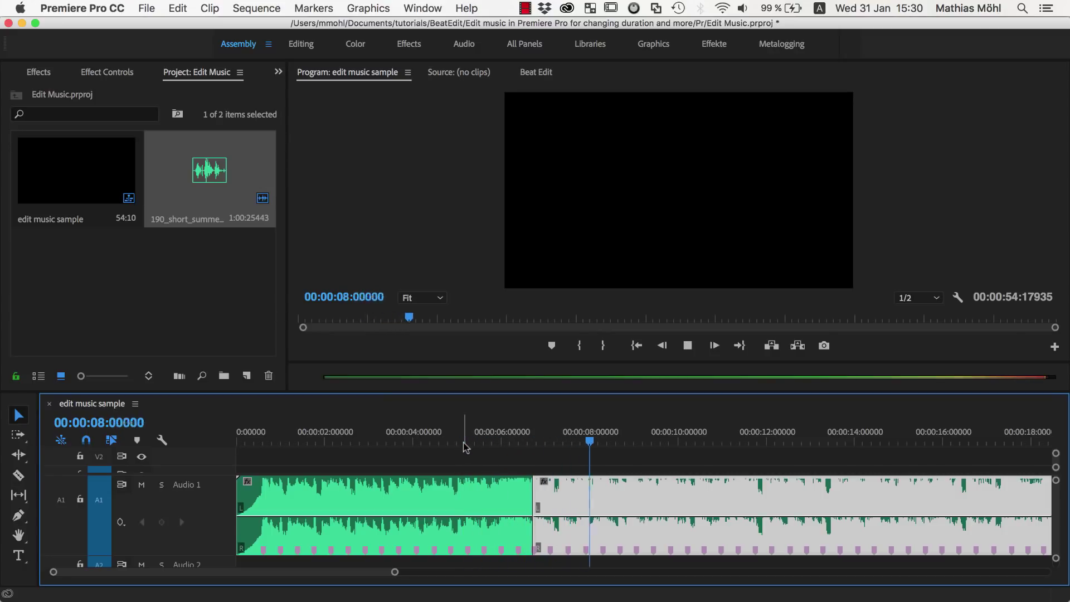
pyautogui.press('space')
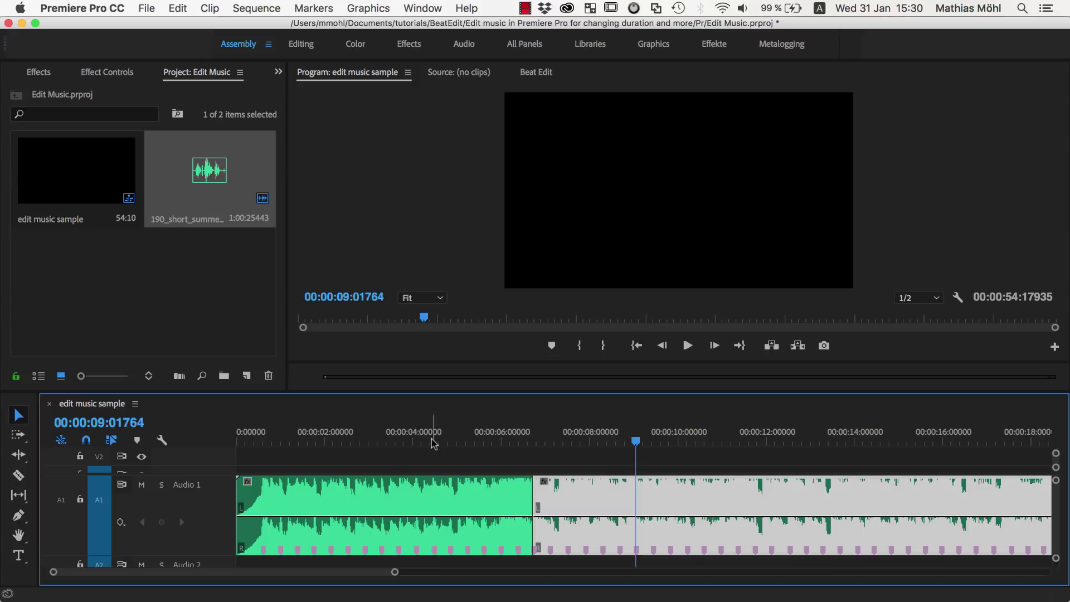
pyautogui.moveTo(434, 444); pyautogui.dragTo(292, 446)
pyautogui.press('space')
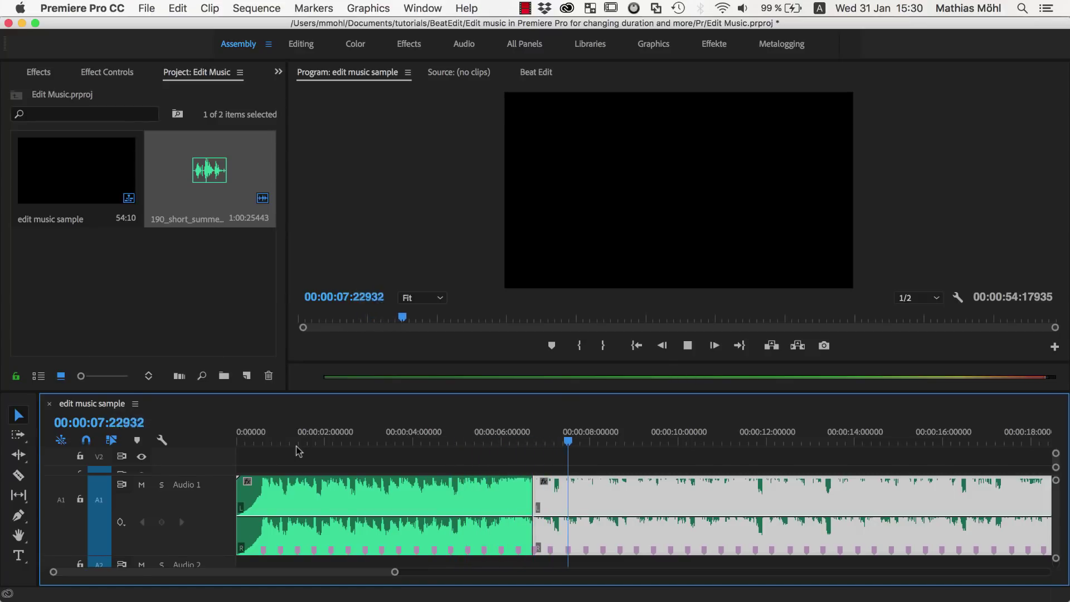
# - Stop playback of the shortened music
pyautogui.press('space')
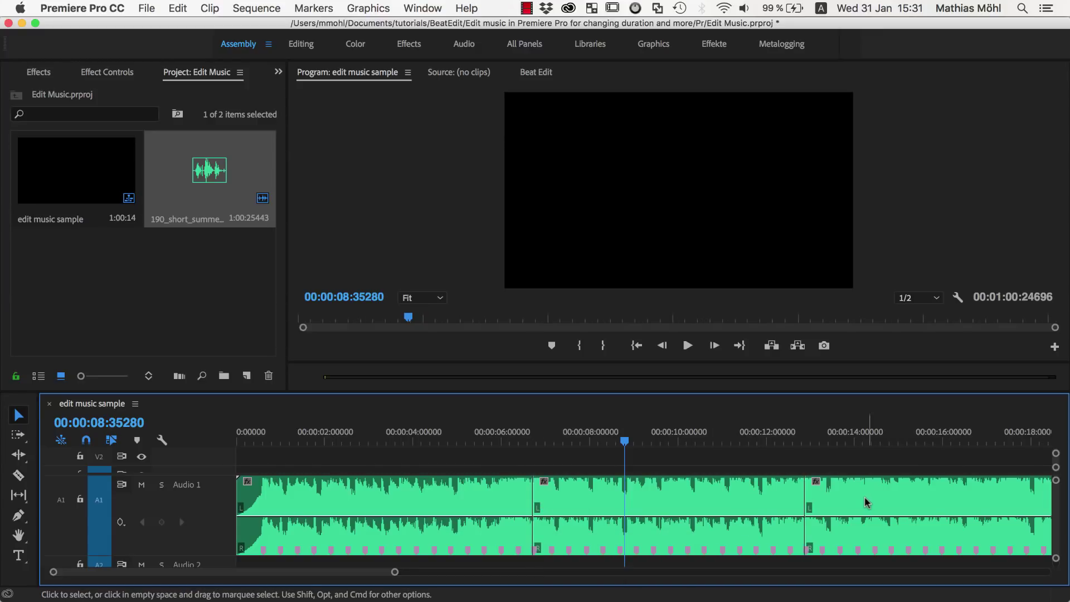
# - Move the last music section later to leave a gap after the middle section
pyautogui.click(691, 506)
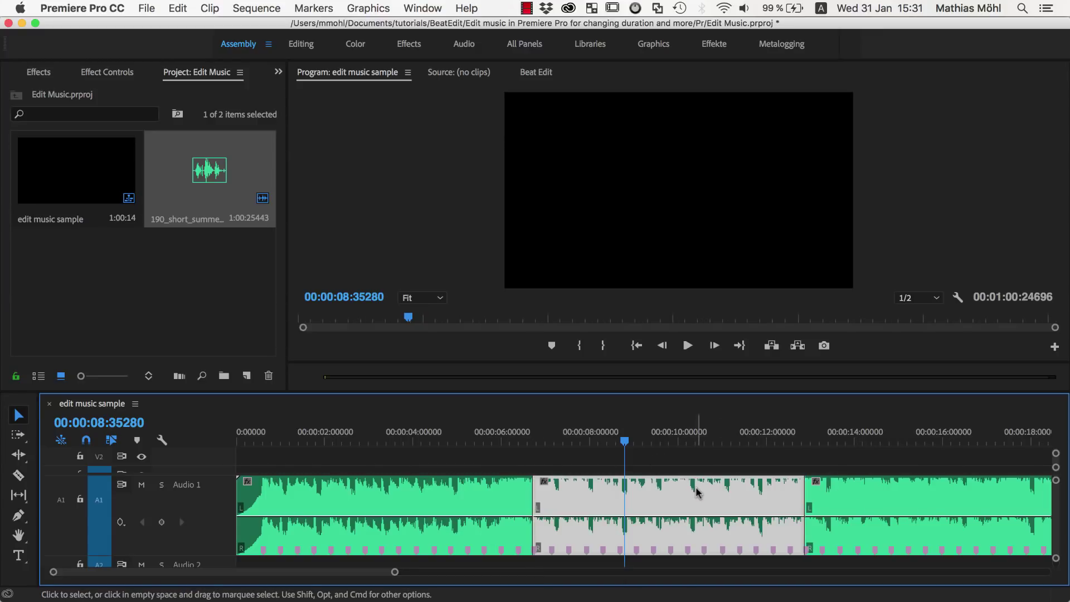
pyautogui.click(850, 505)
pyautogui.moveTo(850, 505); pyautogui.dragTo(1012, 506)
pyautogui.moveTo(395, 572); pyautogui.dragTo(505, 573)
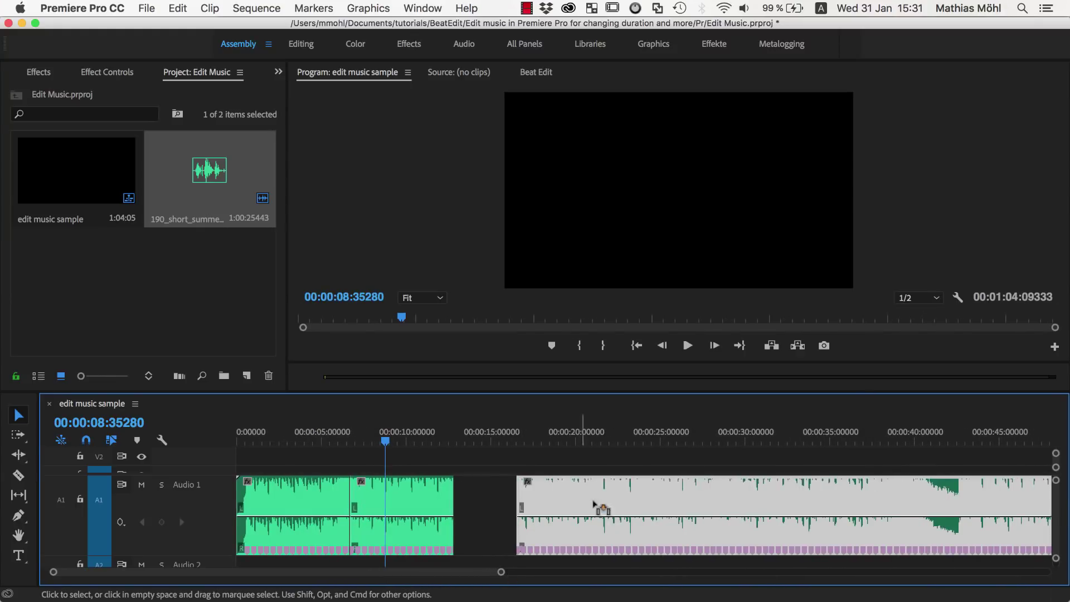
pyautogui.moveTo(597, 505); pyautogui.dragTo(661, 506)
# - Paste a copy of the middle section into the gap and snap all clips together
pyautogui.click(416, 497)
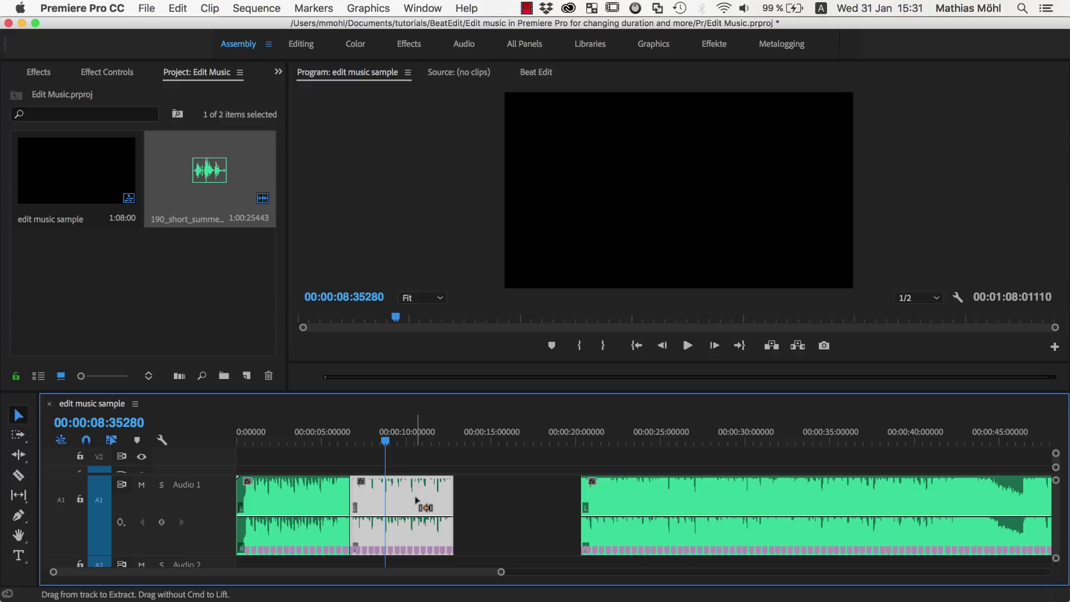
pyautogui.moveTo(386, 444); pyautogui.dragTo(466, 443)
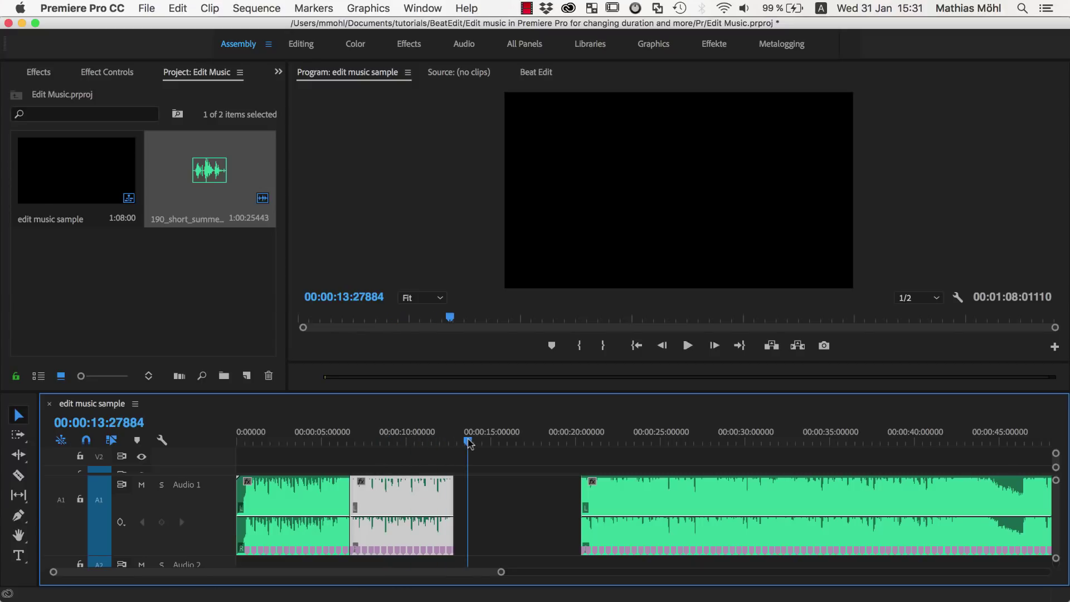
pyautogui.press('super+v')
pyautogui.moveTo(502, 487); pyautogui.dragTo(488, 487)
pyautogui.moveTo(613, 504); pyautogui.dragTo(590, 504)
# - Play back the rearranged music with the duplicated middle section
pyautogui.click(428, 441)
pyautogui.press('space')
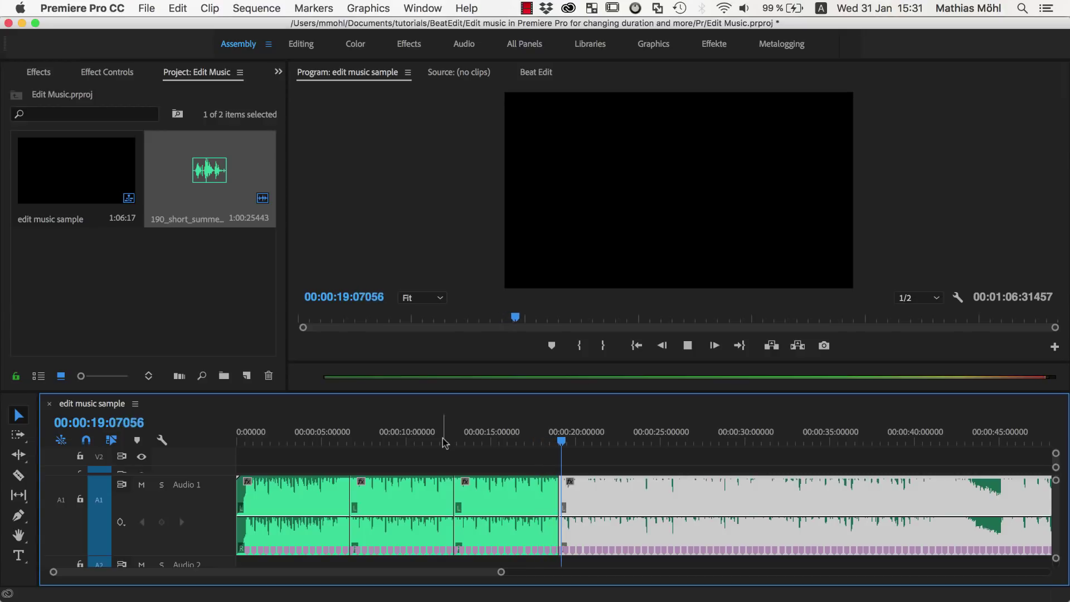
pyautogui.press('space')
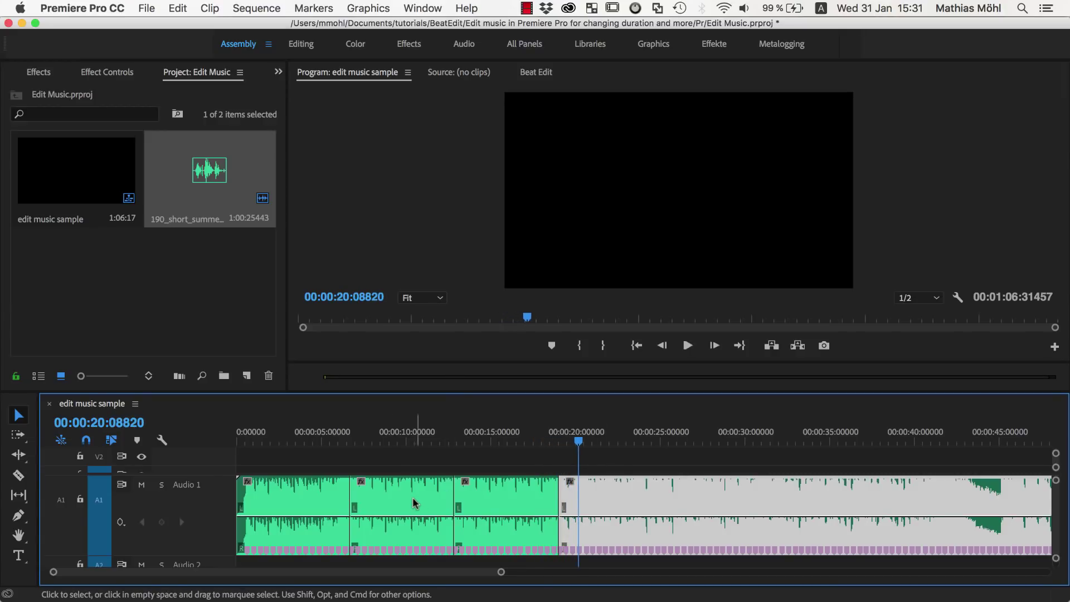